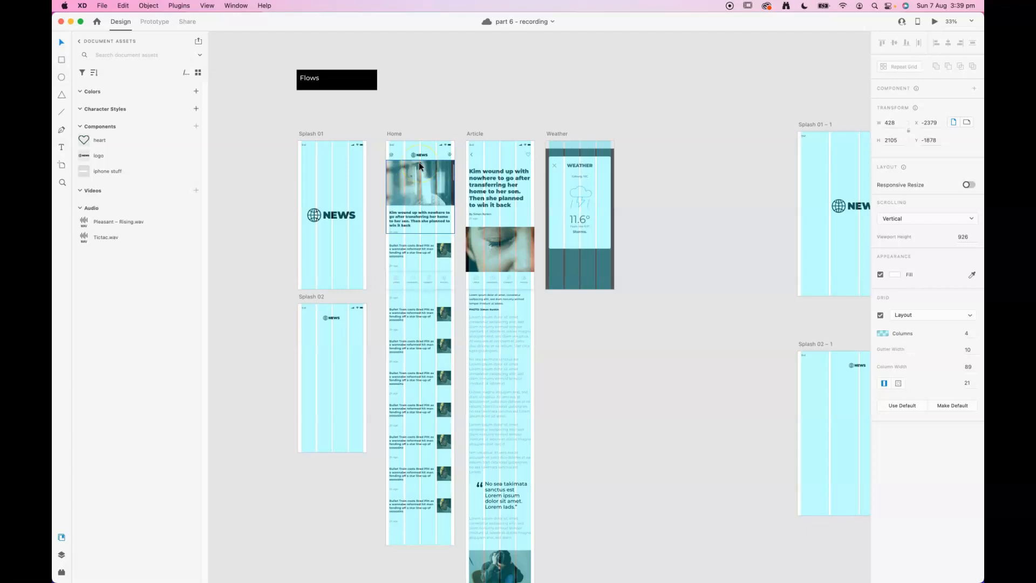
Preview the Home artboard as a working prototype
{"action": "left_click", "coordinate": [396, 133]}
{"action": "left_click", "coordinate": [935, 25]}
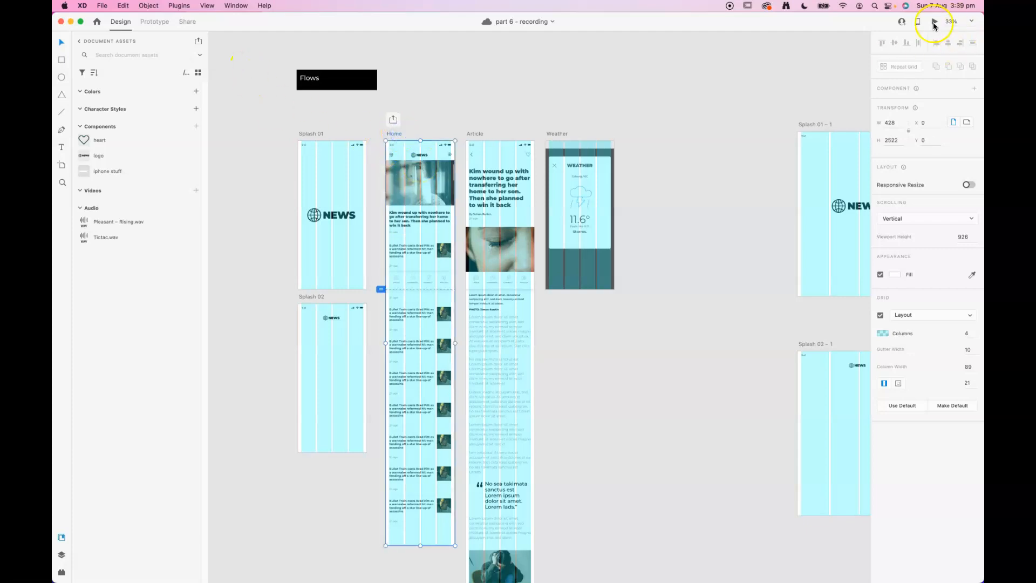
{"action": "key", "text": "super+equal"}
{"action": "key", "text": "super+equal"}
{"action": "left_click_drag", "start_coordinate": [495, 142], "coordinate": [752, 440]}
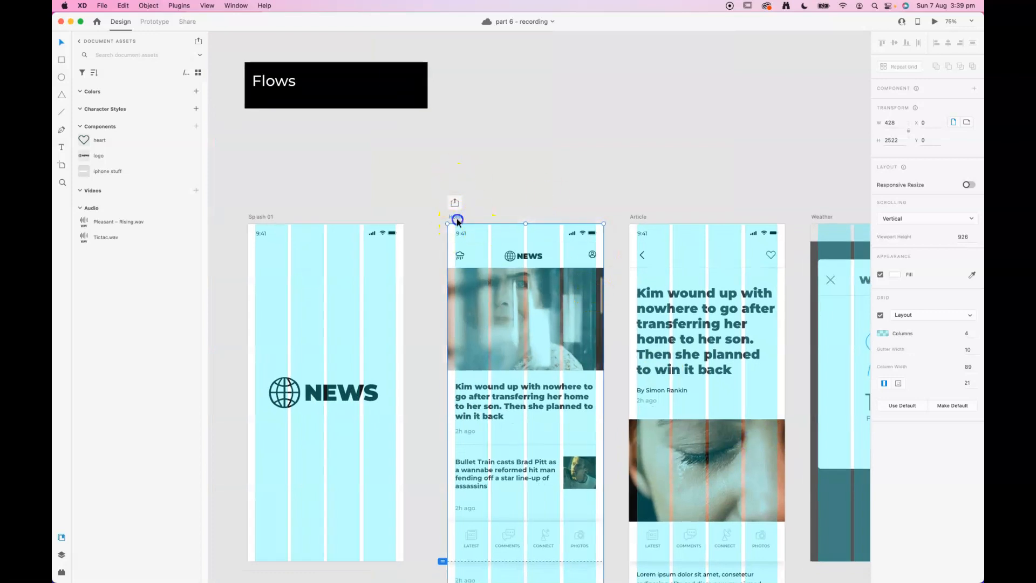
{"action": "left_click", "coordinate": [935, 23]}
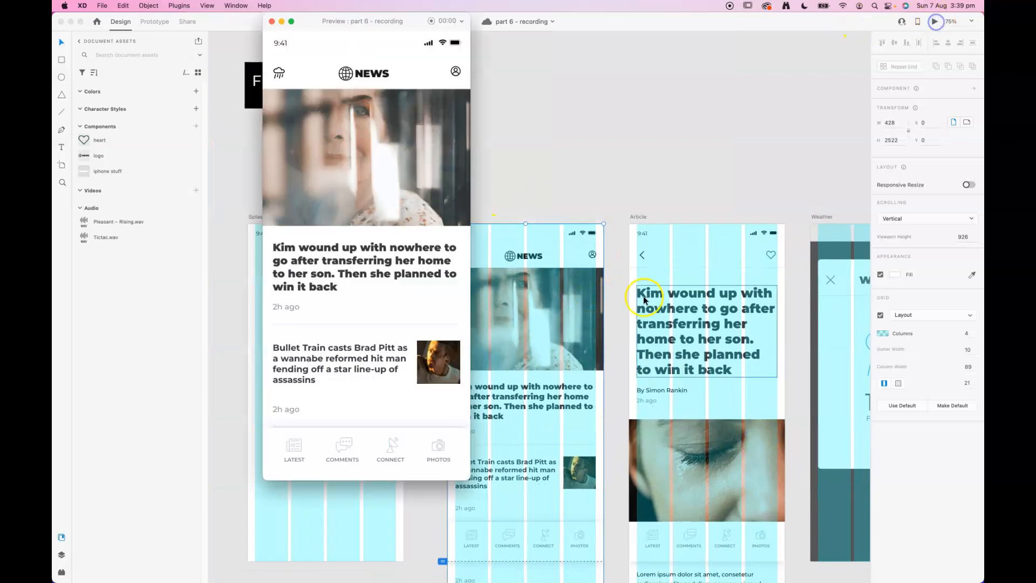
{"action": "left_click", "coordinate": [272, 21]}
{"action": "left_click", "coordinate": [520, 183]}
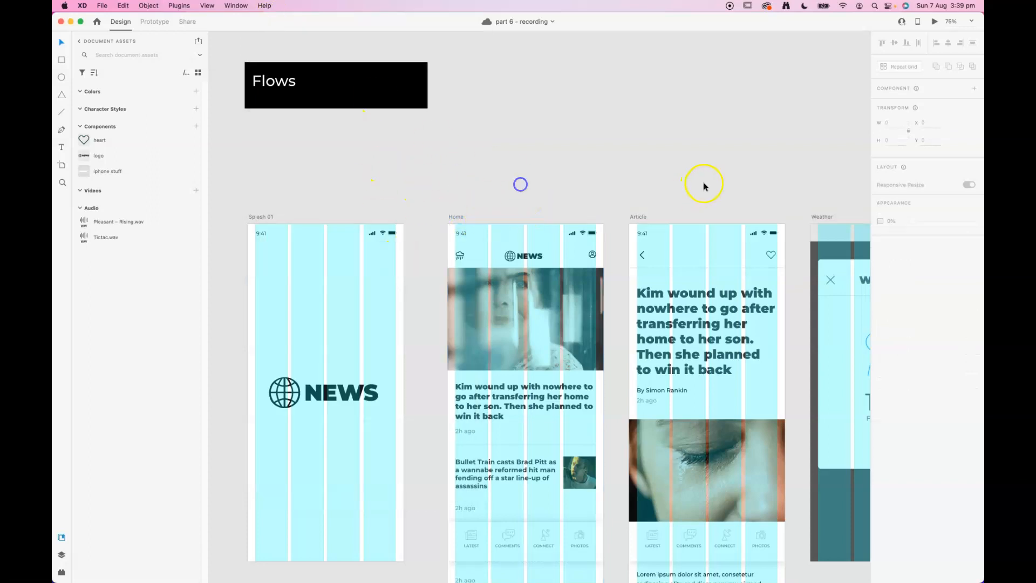
Preview the Weather artboard as a working prototype
{"action": "left_click_drag", "start_coordinate": [737, 180], "coordinate": [218, 138]}
{"action": "left_click_drag", "start_coordinate": [351, 141], "coordinate": [507, 165]}
{"action": "left_click", "coordinate": [465, 200]}
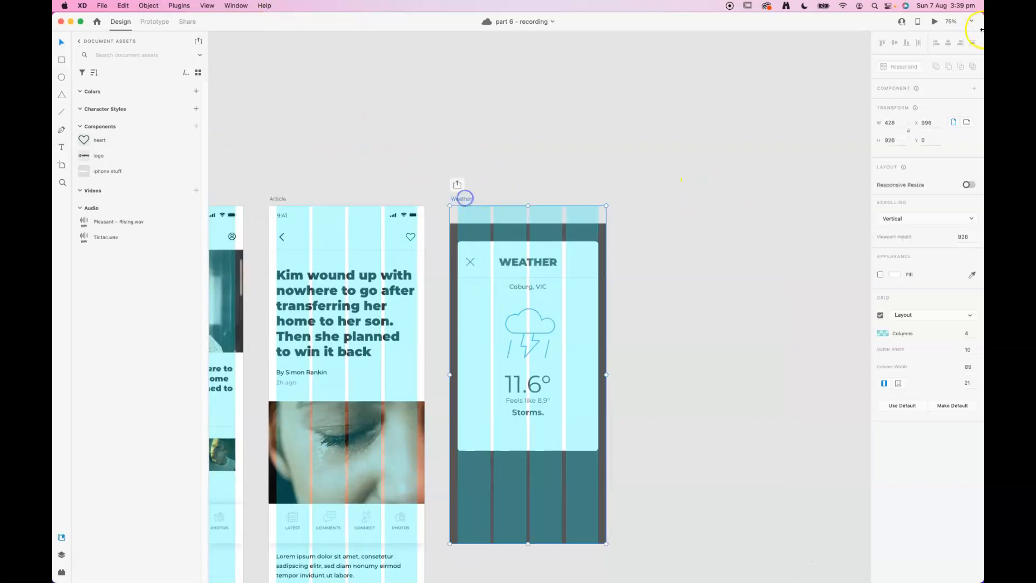
{"action": "left_click", "coordinate": [933, 22]}
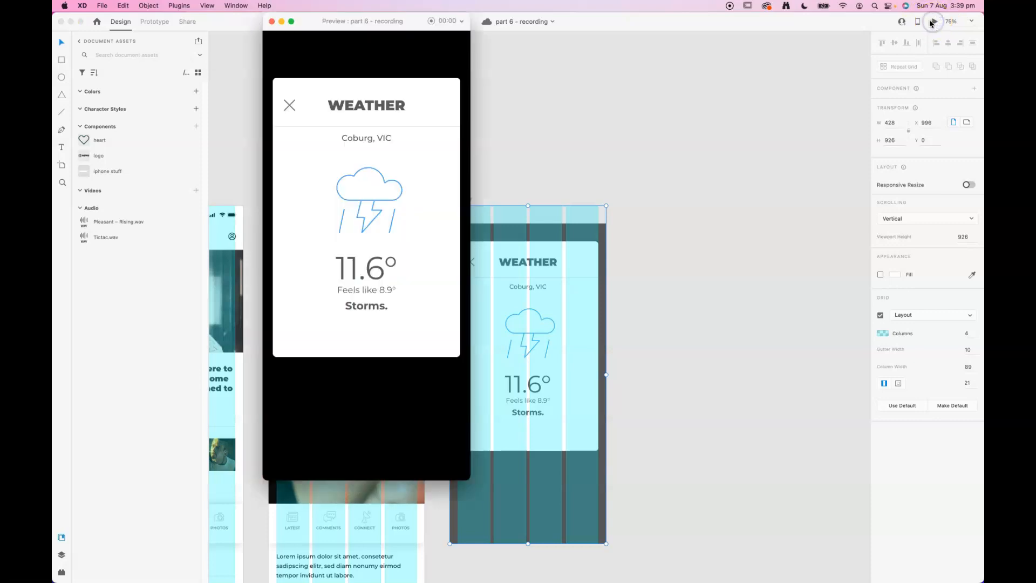
{"action": "left_click", "coordinate": [271, 22]}
{"action": "left_click", "coordinate": [353, 114]}
{"action": "left_click_drag", "start_coordinate": [353, 116], "coordinate": [763, 105]}
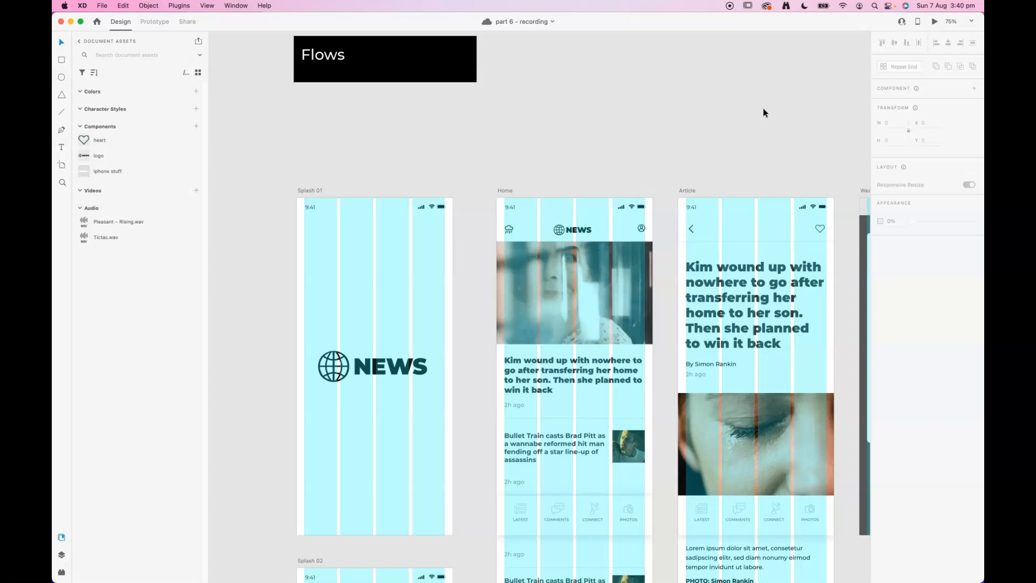
Survey the tablet '- 1' artboards, then bring the phone artboards back into view
{"action": "key", "text": "super+minus"}
{"action": "left_click_drag", "start_coordinate": [734, 149], "coordinate": [647, 120]}
{"action": "key", "text": "super+minus"}
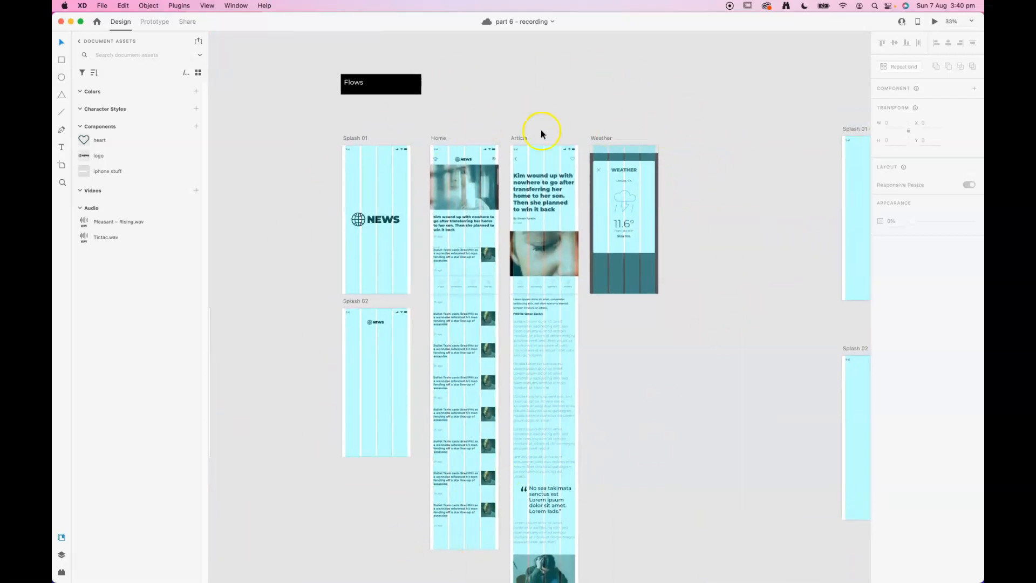
{"action": "left_click_drag", "start_coordinate": [750, 298], "coordinate": [261, 328]}
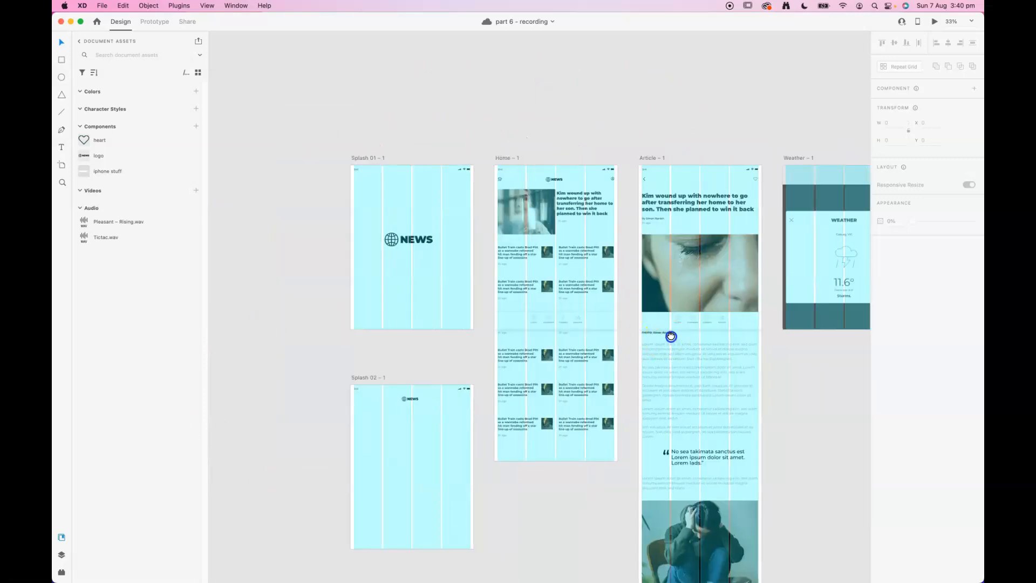
{"action": "left_click_drag", "start_coordinate": [671, 336], "coordinate": [604, 270]}
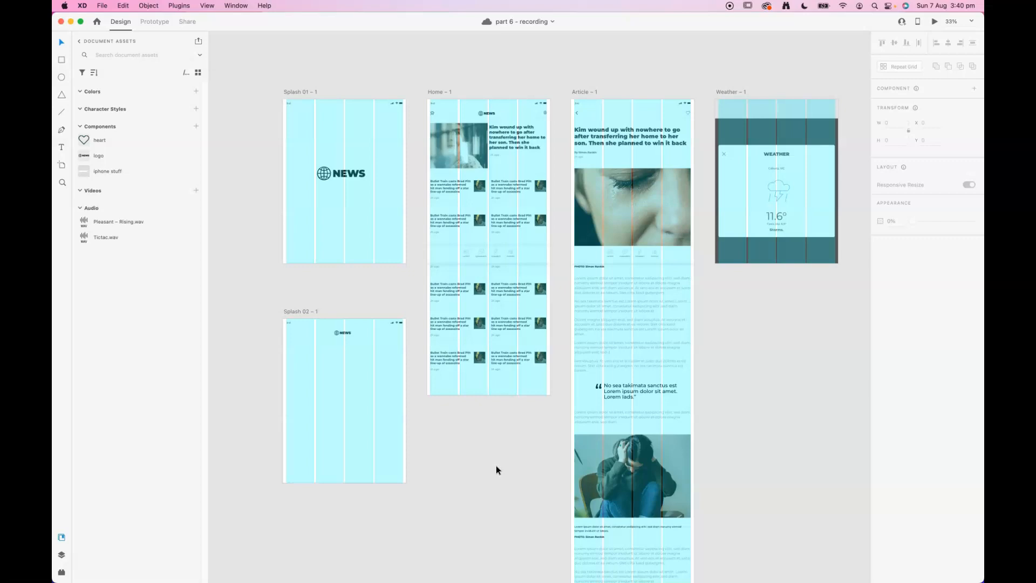
{"action": "left_click_drag", "start_coordinate": [384, 389], "coordinate": [598, 416]}
{"action": "left_click_drag", "start_coordinate": [382, 327], "coordinate": [641, 366]}
{"action": "left_click_drag", "start_coordinate": [563, 356], "coordinate": [684, 340]}
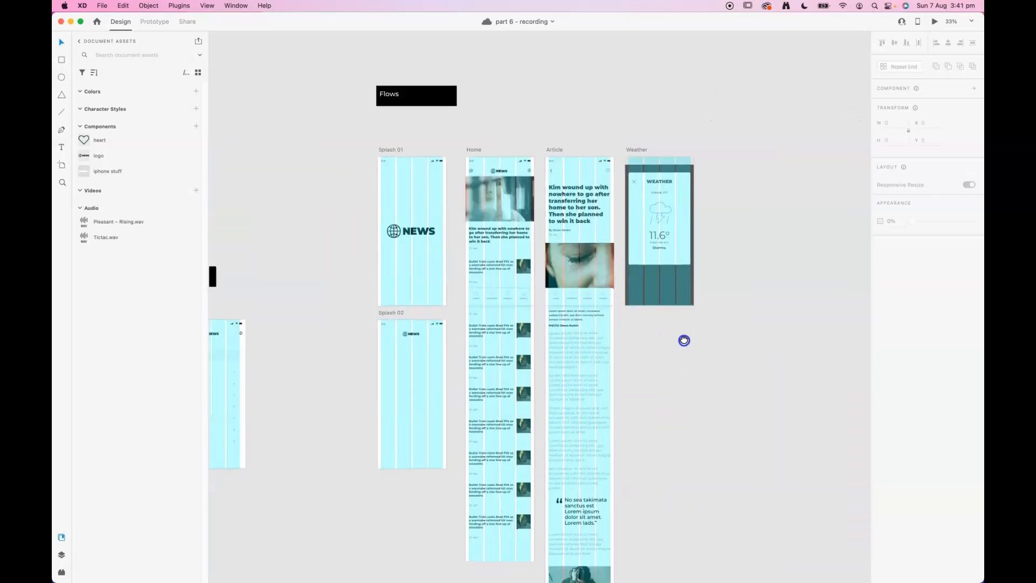
In Prototype mode, make Splash 01 the home screen of Flow 1
{"action": "left_click", "coordinate": [152, 22]}
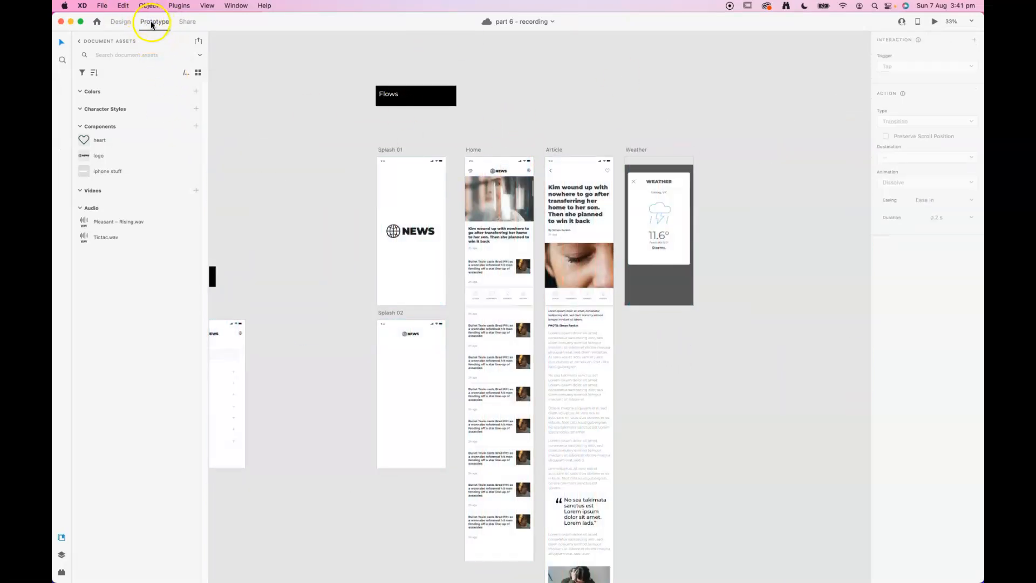
{"action": "key", "text": "super+="}
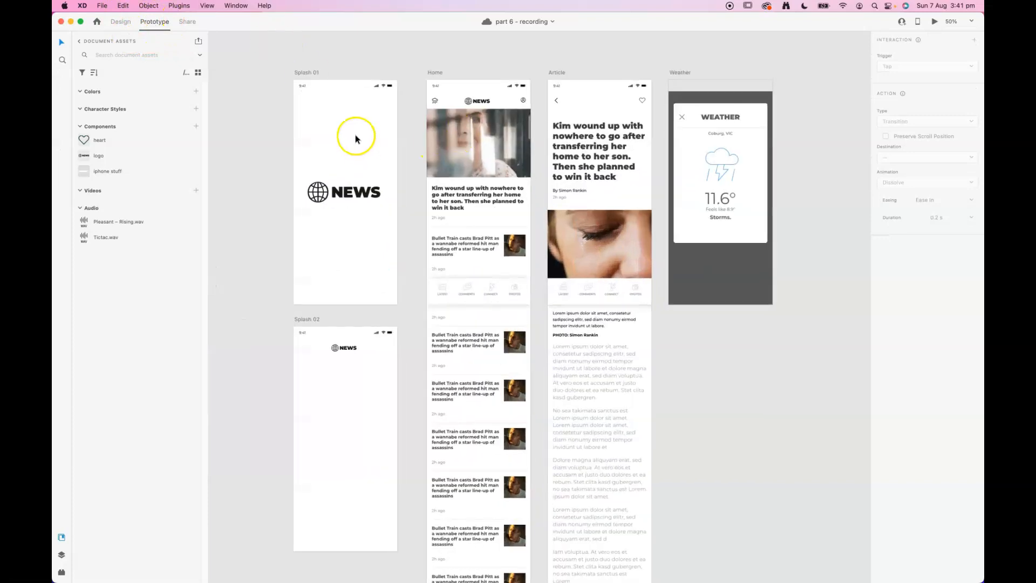
{"action": "left_click_drag", "start_coordinate": [330, 127], "coordinate": [389, 226]}
{"action": "left_click", "coordinate": [370, 174]}
{"action": "left_click", "coordinate": [493, 172]}
{"action": "left_click", "coordinate": [363, 170]}
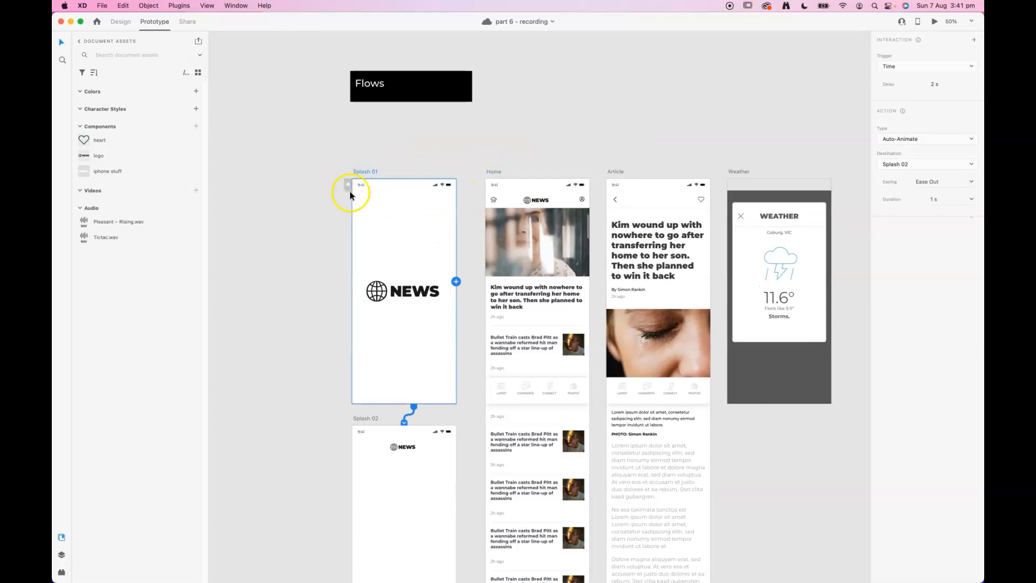
{"action": "key", "text": "super+="}
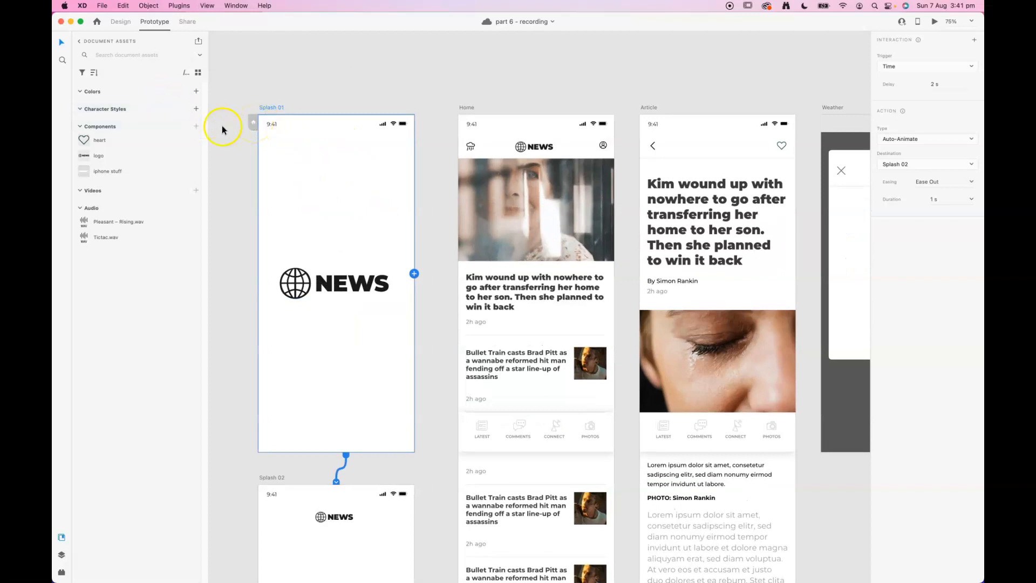
{"action": "left_click", "coordinate": [254, 123]}
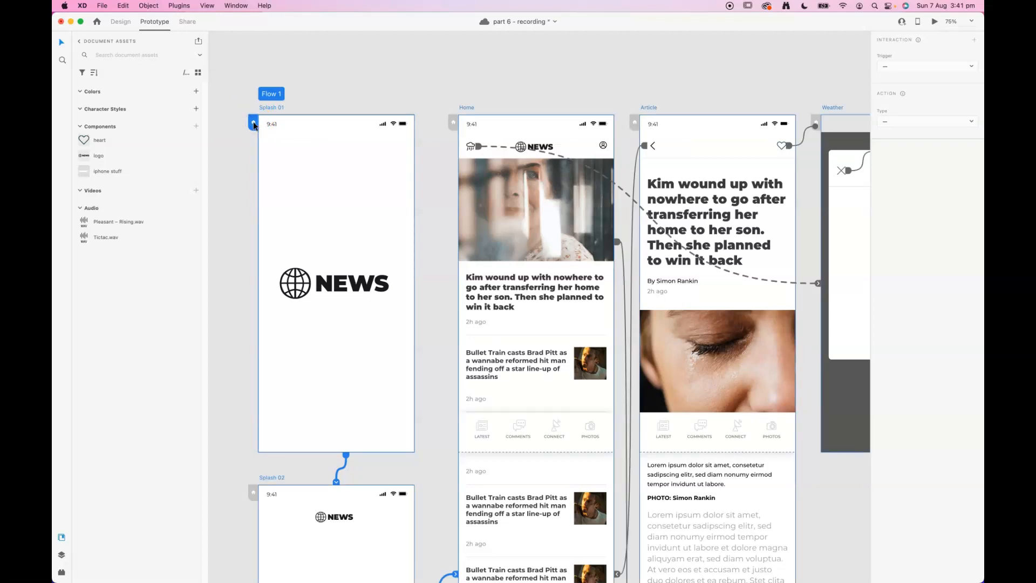
{"action": "key", "text": "super+minus"}
{"action": "left_click_drag", "start_coordinate": [617, 251], "coordinate": [565, 205]}
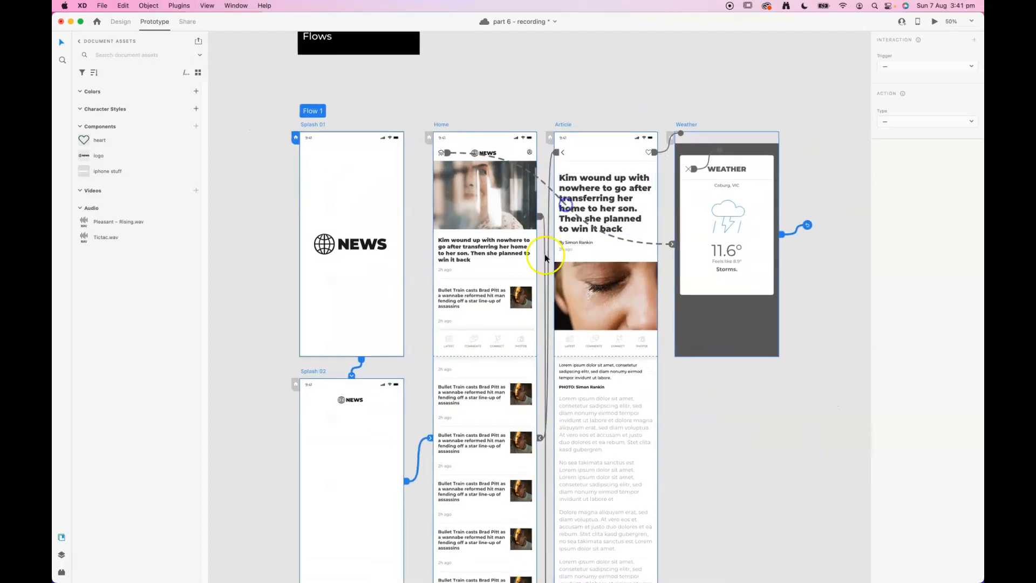
{"action": "scroll", "coordinate": [561, 225], "scroll_direction": "down", "scroll_amount": 2}
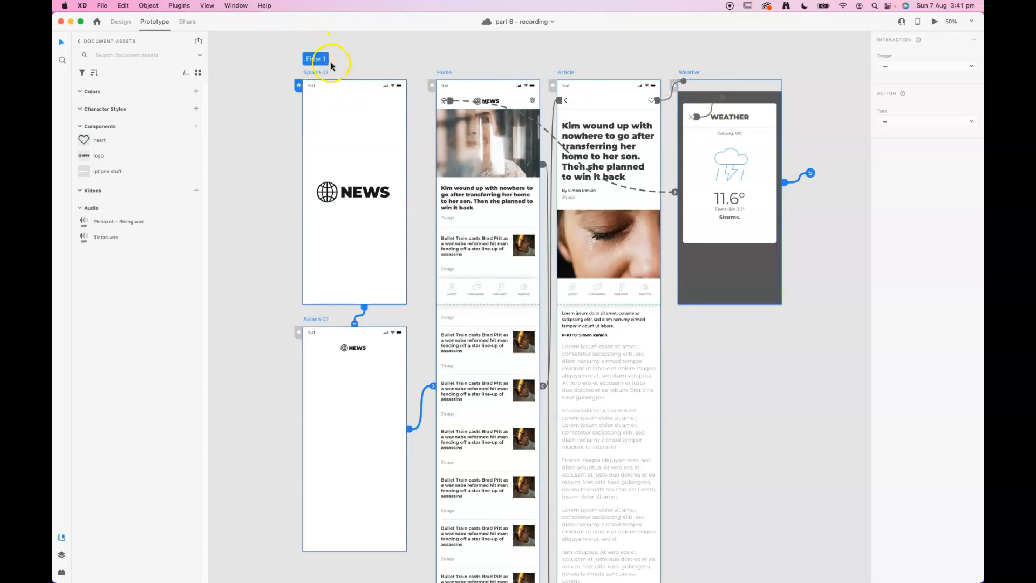
Rename Flow 1 to 'Mobile design'
{"action": "double_click", "coordinate": [314, 58]}
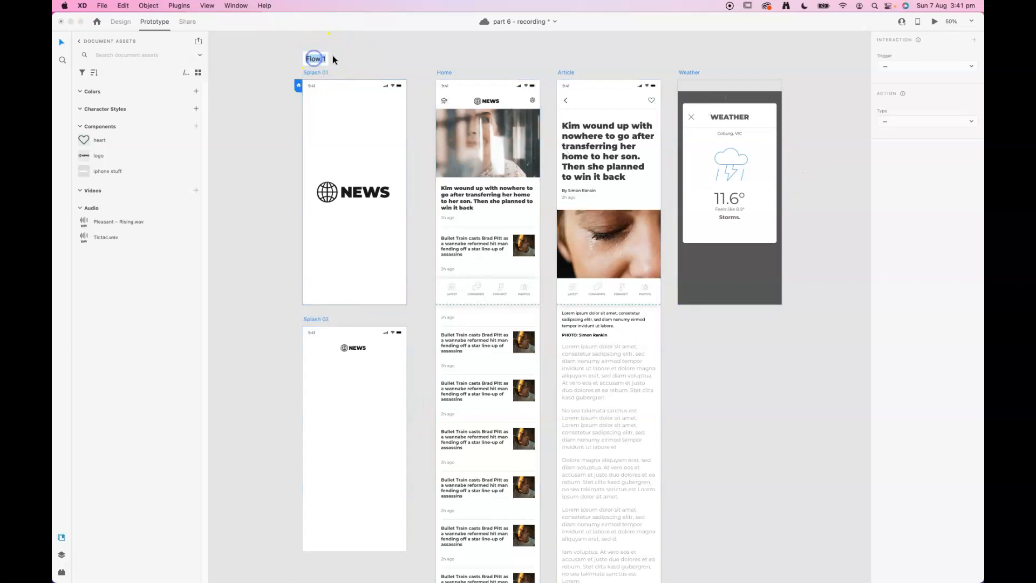
{"action": "type", "text": "Mobile design"}
{"action": "left_click", "coordinate": [273, 148]}
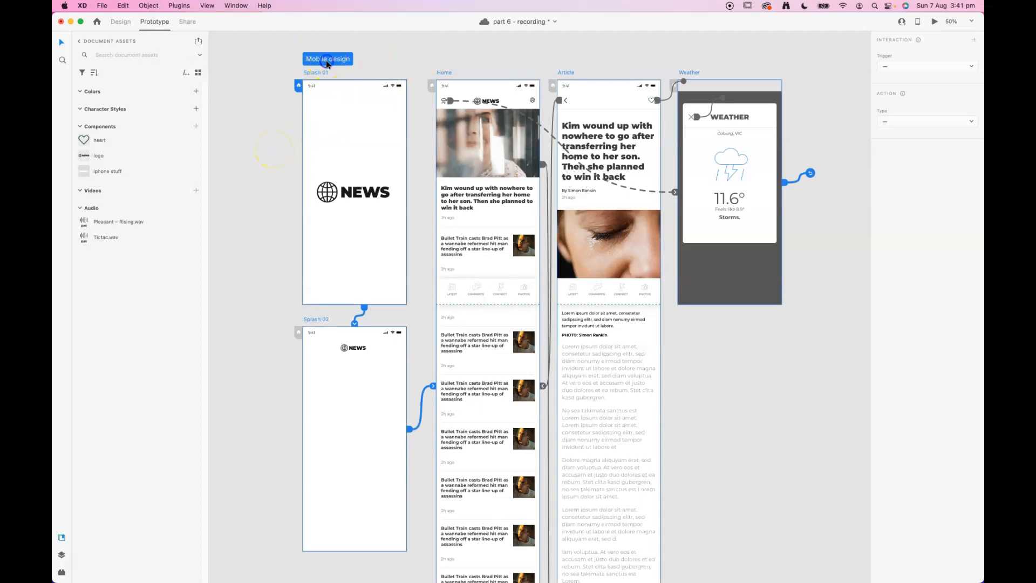
Preview the Mobile design flow, opening an article and returning to the feed
{"action": "left_click", "coordinate": [934, 21]}
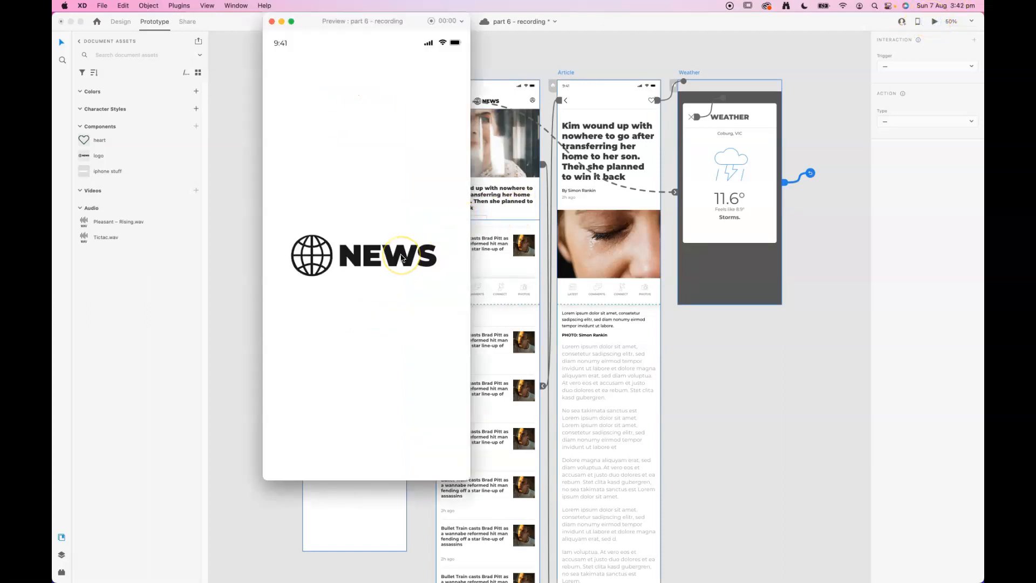
{"action": "left_click", "coordinate": [410, 278]}
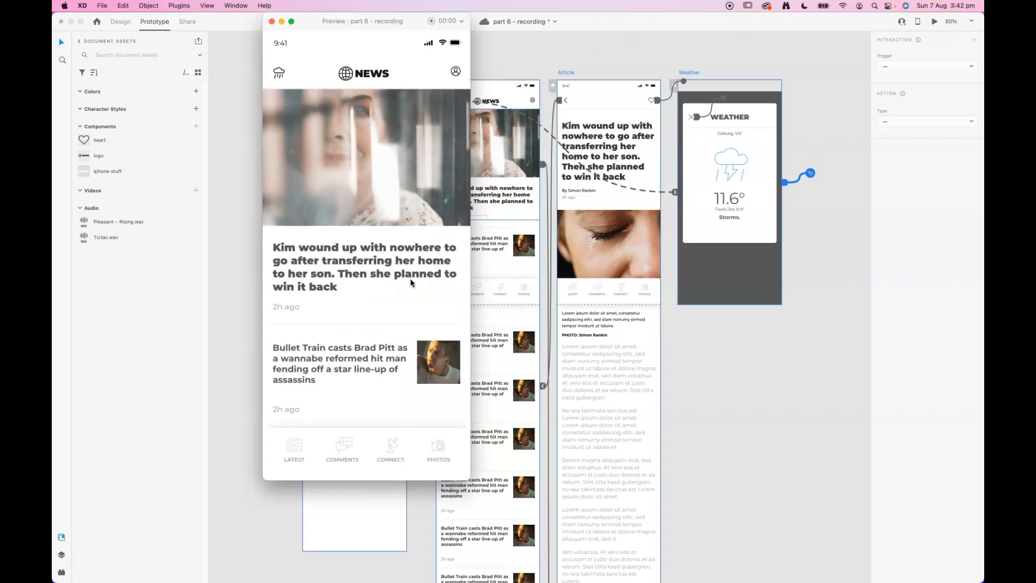
{"action": "left_click", "coordinate": [403, 252]}
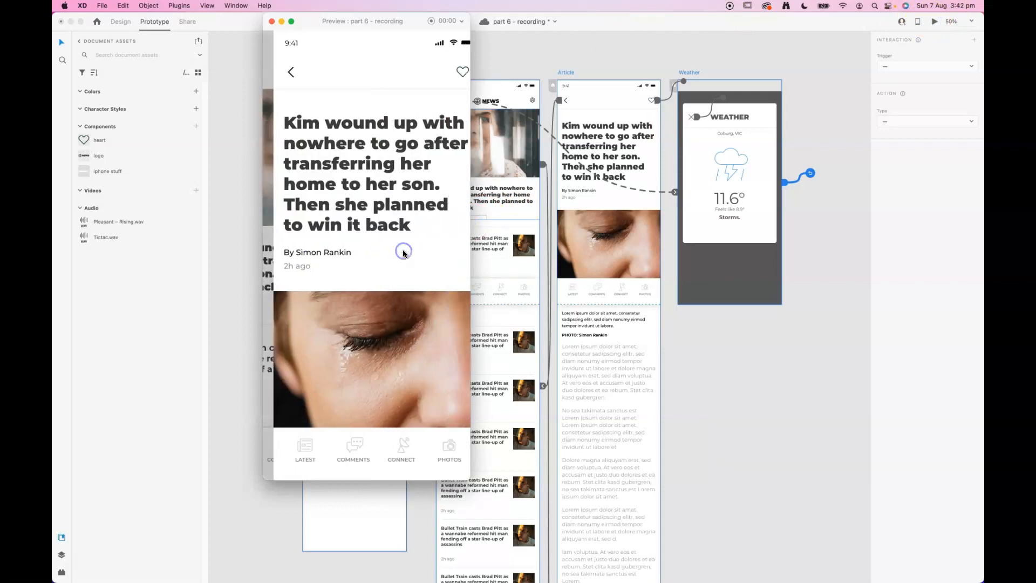
{"action": "left_click", "coordinate": [280, 74]}
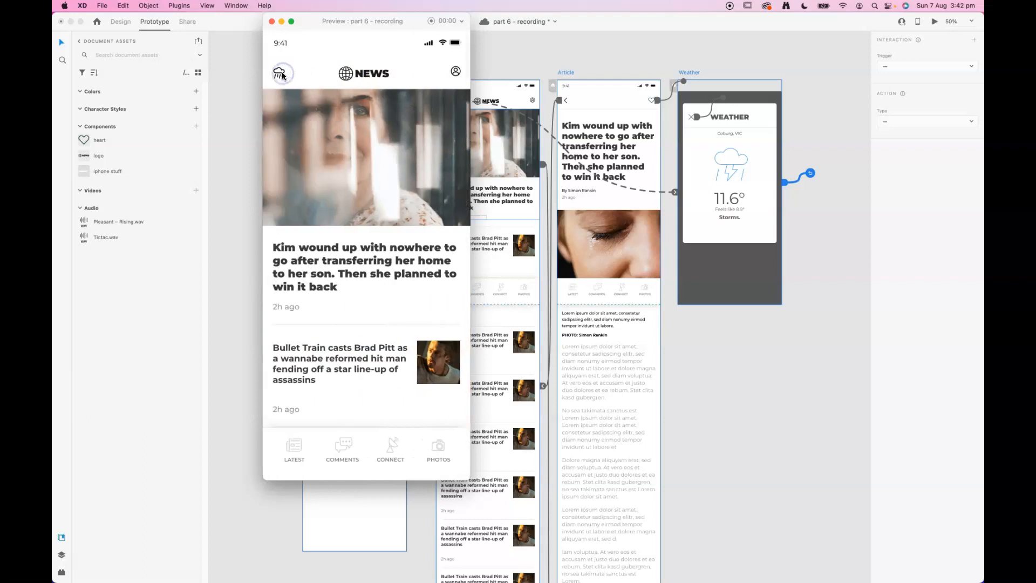
{"action": "left_click", "coordinate": [271, 21]}
Show the Mobile design flow's Share settings with the Design Review link options
{"action": "left_click", "coordinate": [388, 52]}
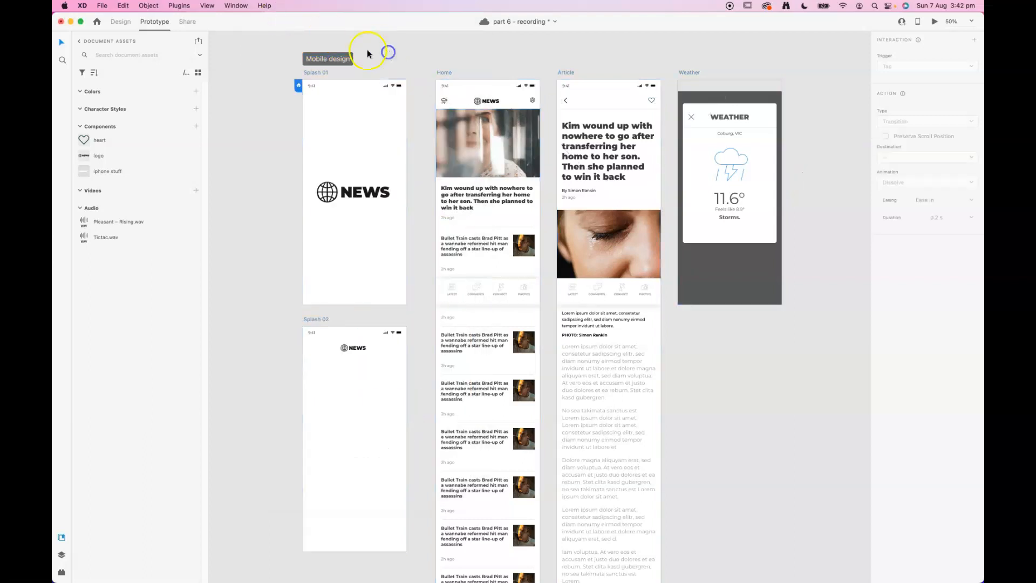
{"action": "left_click", "coordinate": [329, 56]}
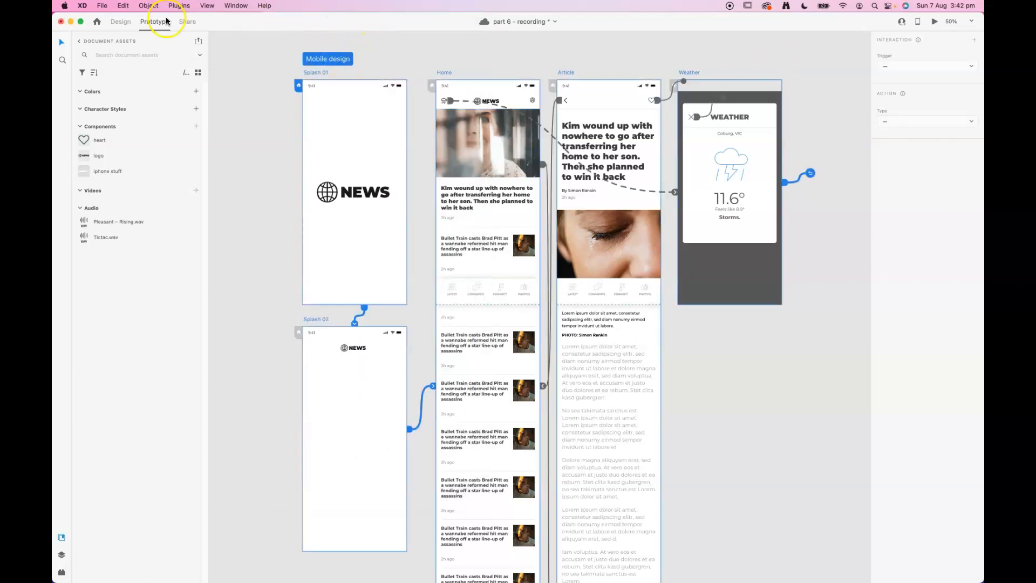
{"action": "left_click", "coordinate": [187, 21]}
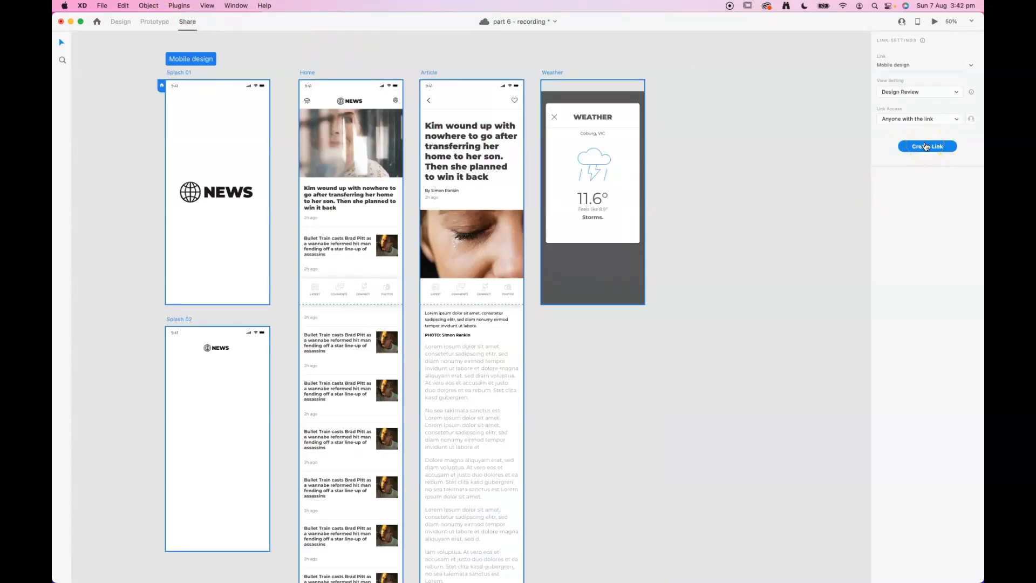
{"action": "left_click", "coordinate": [971, 65]}
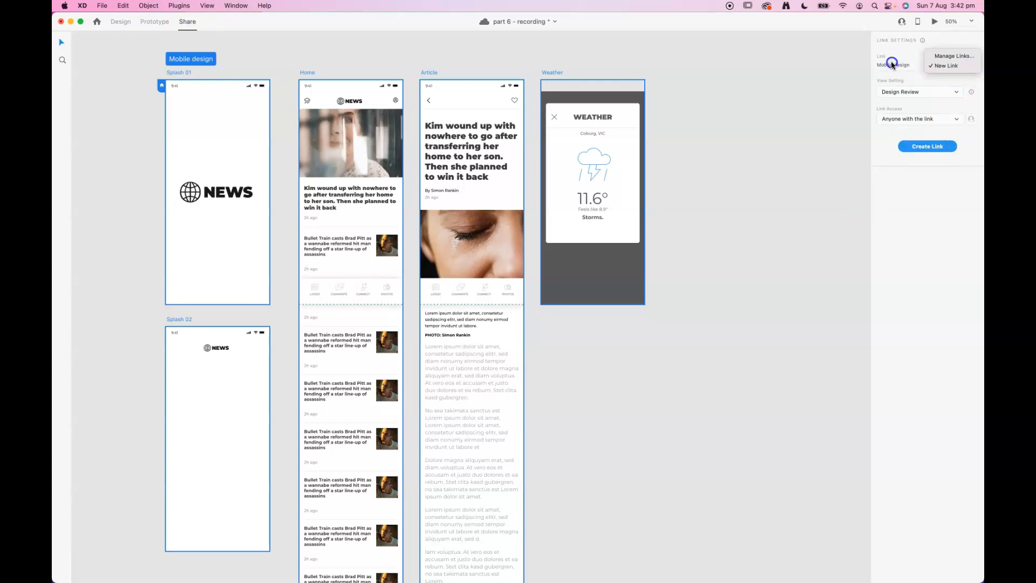
Return to Prototype mode and frame the tablet '- 1' artboards at 33% zoom
{"action": "left_click", "coordinate": [889, 92]}
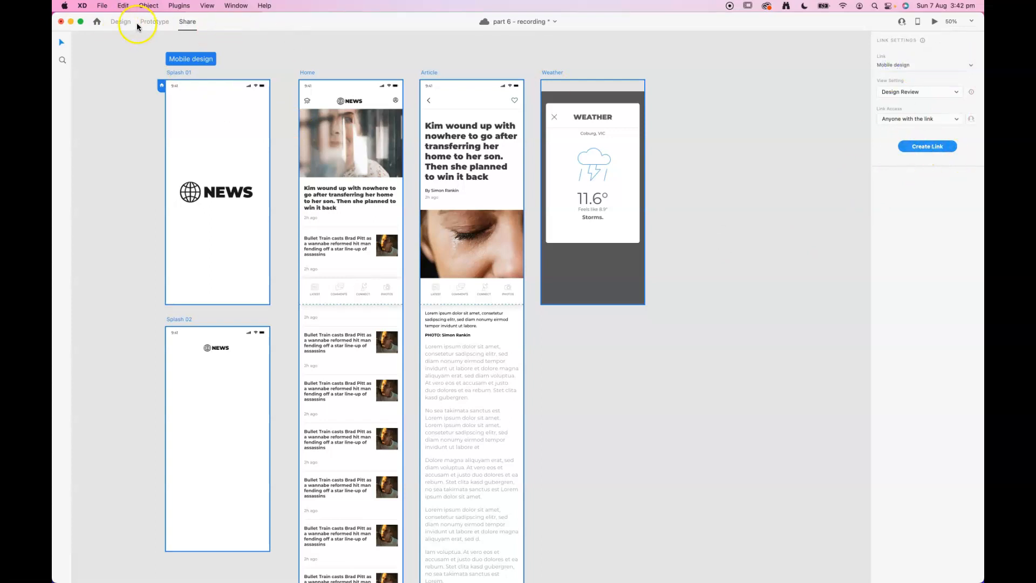
{"action": "left_click", "coordinate": [155, 21]}
{"action": "left_click_drag", "start_coordinate": [789, 127], "coordinate": [394, 132]}
{"action": "left_click_drag", "start_coordinate": [600, 128], "coordinate": [238, 145]}
{"action": "left_click_drag", "start_coordinate": [719, 172], "coordinate": [662, 167]}
{"action": "key", "text": "super+minus"}
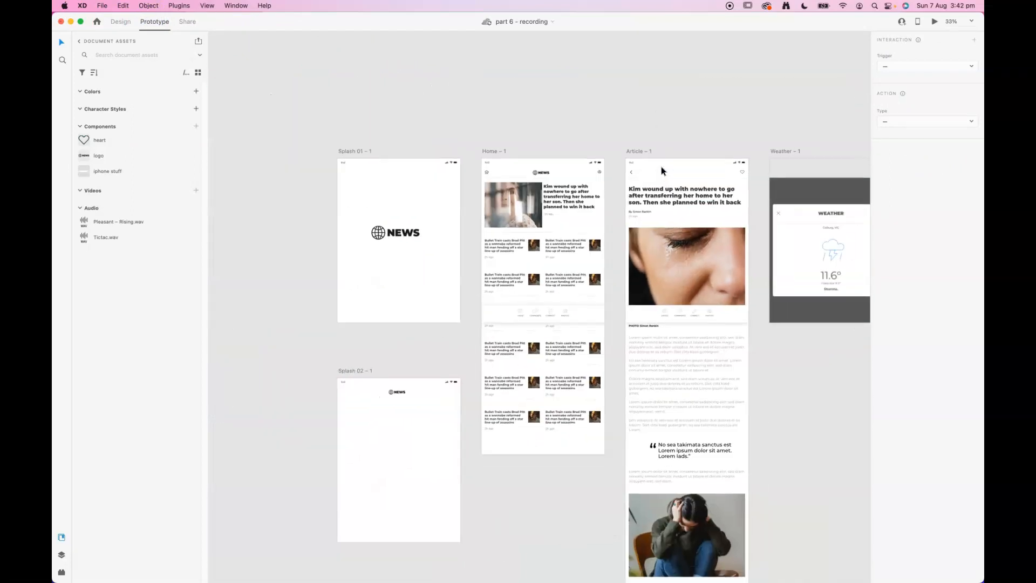
Make Splash 01 – 1 the home screen of a new tablet Flow 1
{"action": "left_click", "coordinate": [357, 151]}
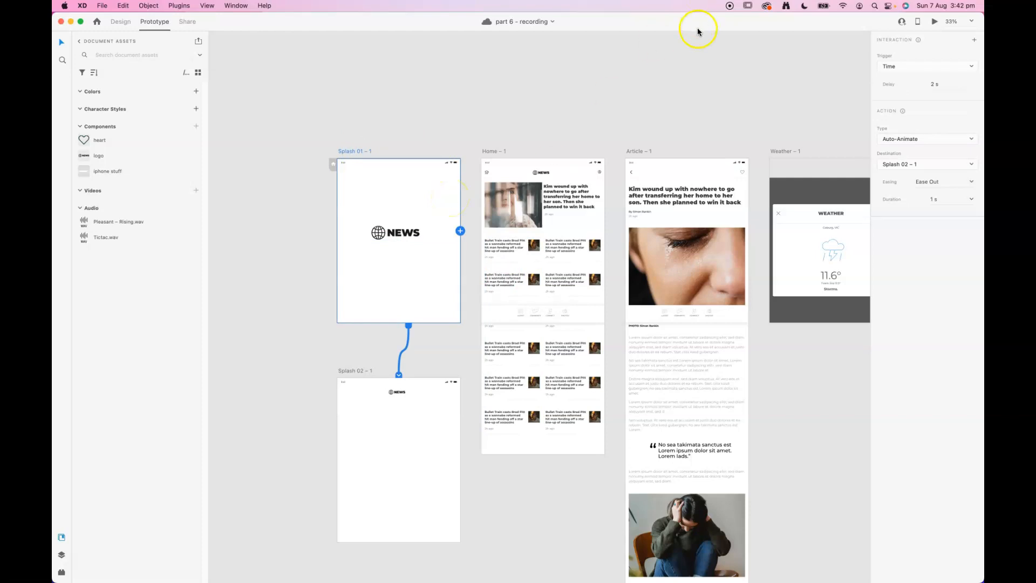
{"action": "left_click", "coordinate": [333, 164]}
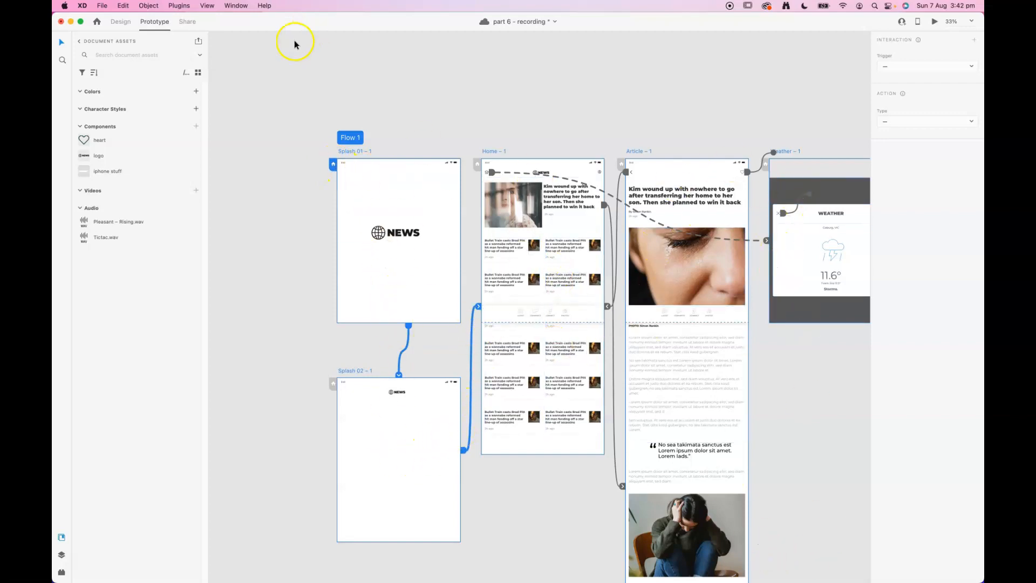
Rename the tablet's Flow 1 label to 'Tablet design'
{"action": "double_click", "coordinate": [351, 139]}
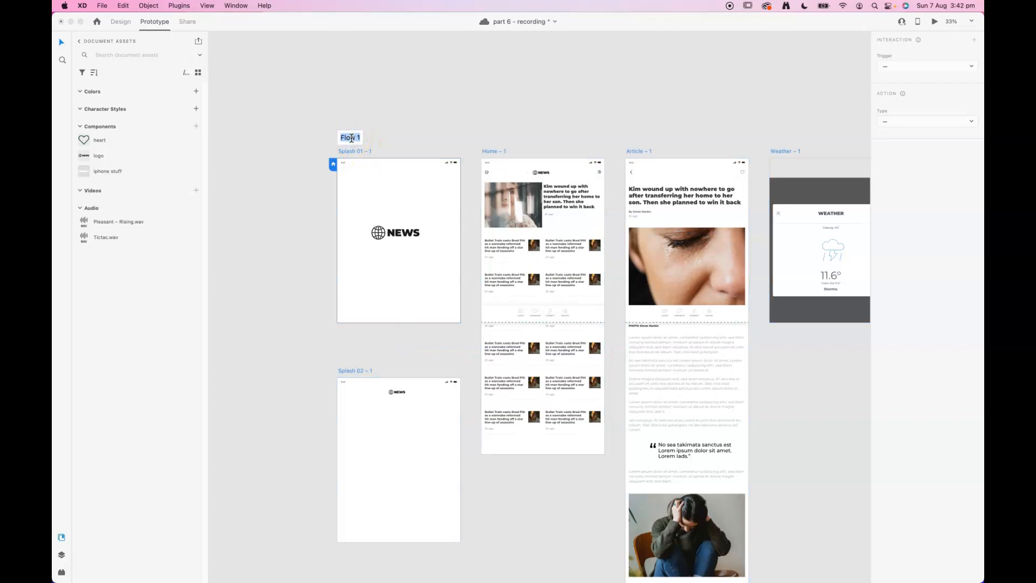
{"action": "type", "text": "Tablet design"}
{"action": "left_click", "coordinate": [533, 127]}
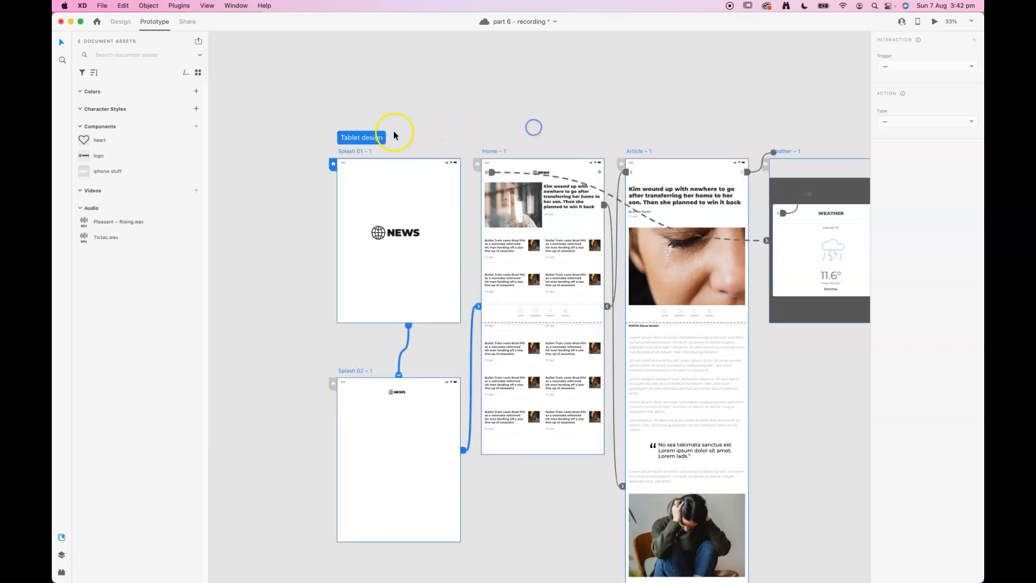
{"action": "left_click", "coordinate": [934, 23]}
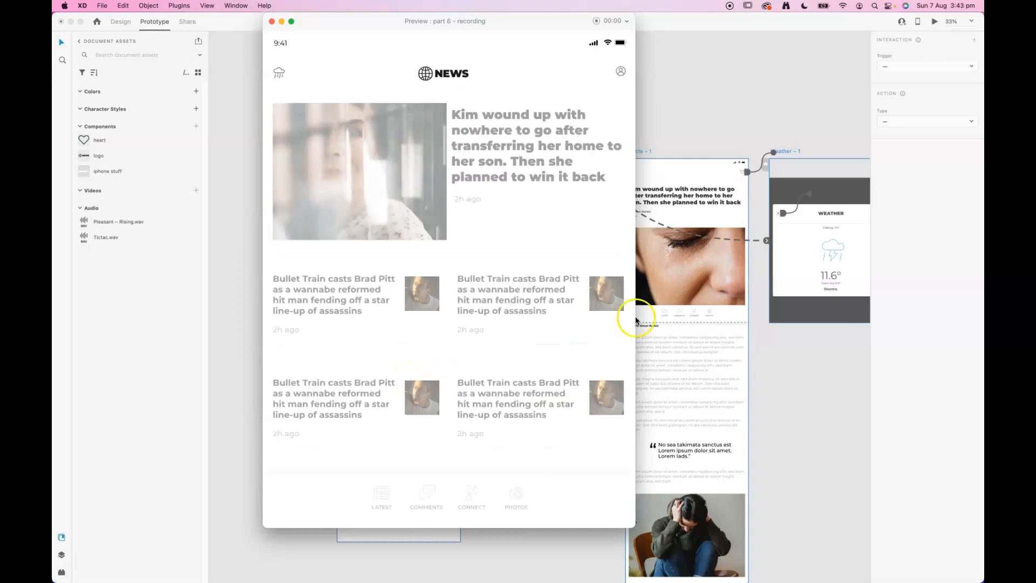
{"action": "left_click", "coordinate": [546, 160]}
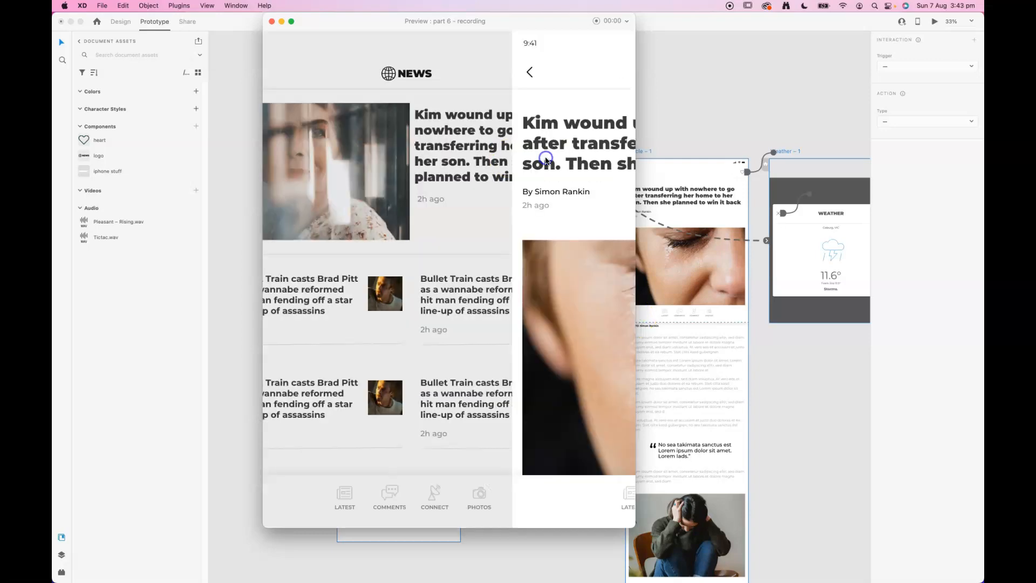
{"action": "scroll", "coordinate": [365, 275], "scroll_direction": "down", "scroll_amount": 5}
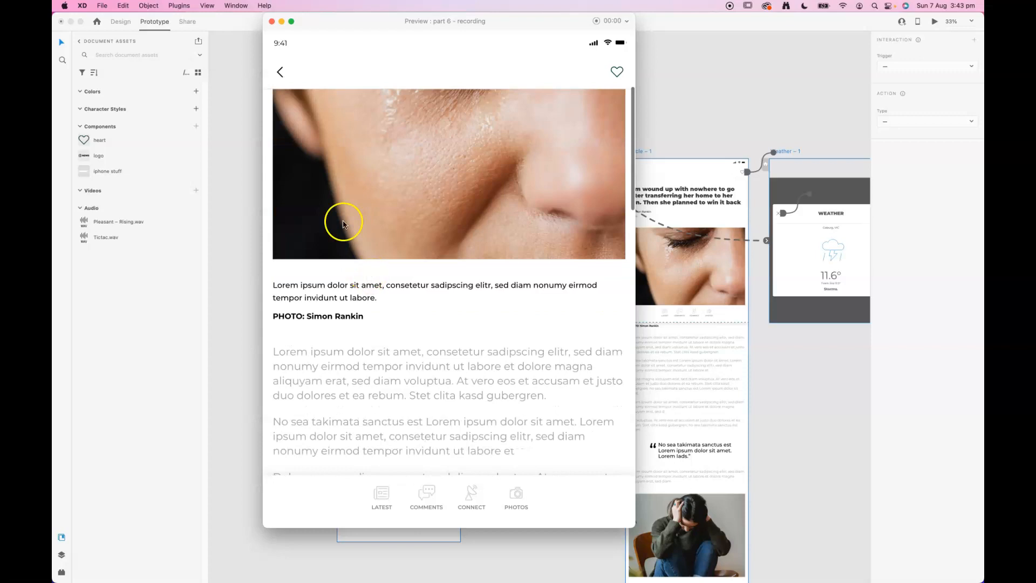
{"action": "left_click", "coordinate": [271, 21]}
{"action": "left_click", "coordinate": [492, 119]}
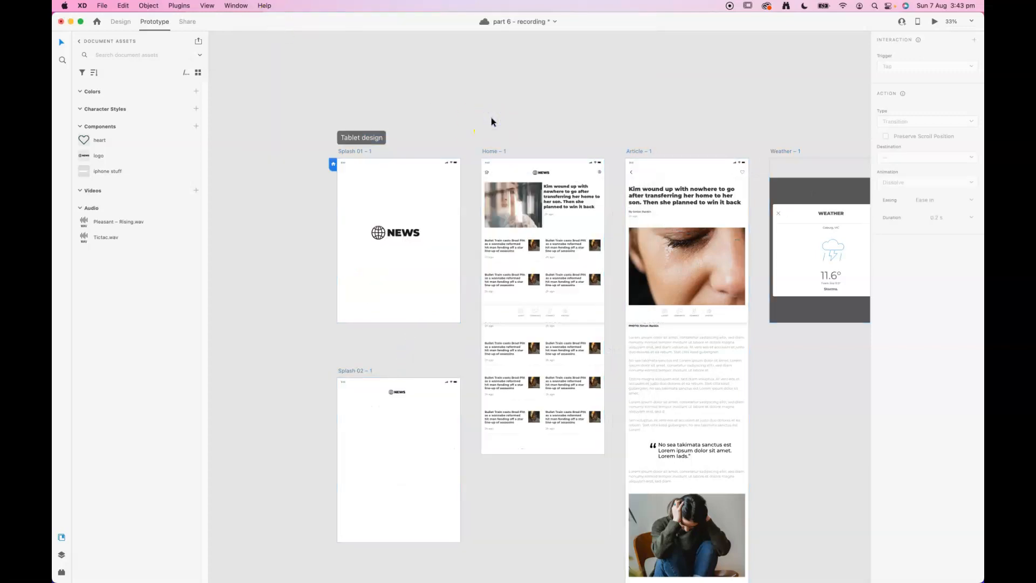
{"action": "key", "text": "super+minus"}
Bring the mobile artboards into view and show the Tablet design link settings in Share mode
{"action": "left_click_drag", "start_coordinate": [342, 138], "coordinate": [601, 116]}
{"action": "left_click", "coordinate": [193, 22]}
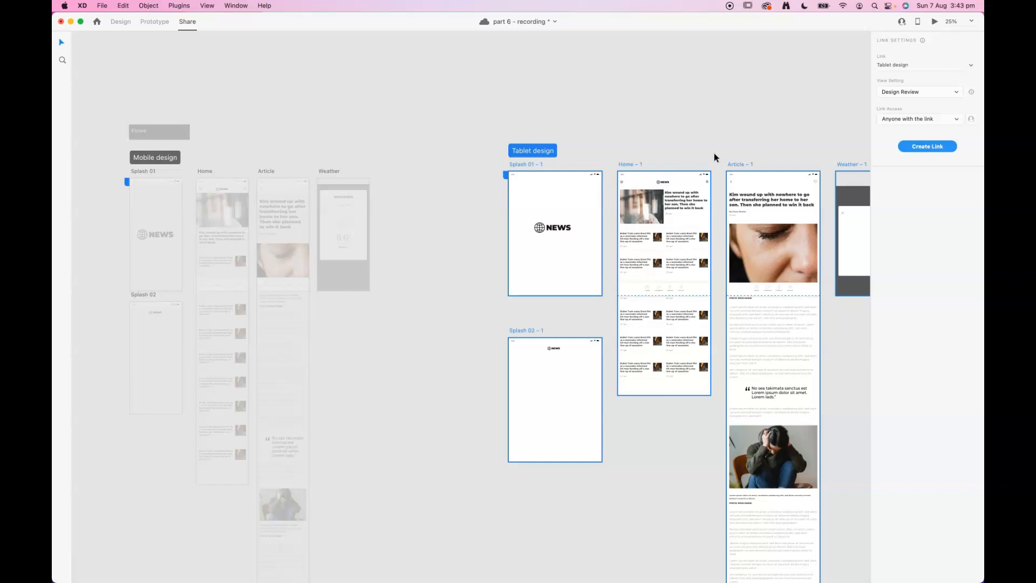
Save the document and create a new Design Review link for Tablet design
{"action": "key", "text": "super+s"}
{"action": "left_click", "coordinate": [168, 132]}
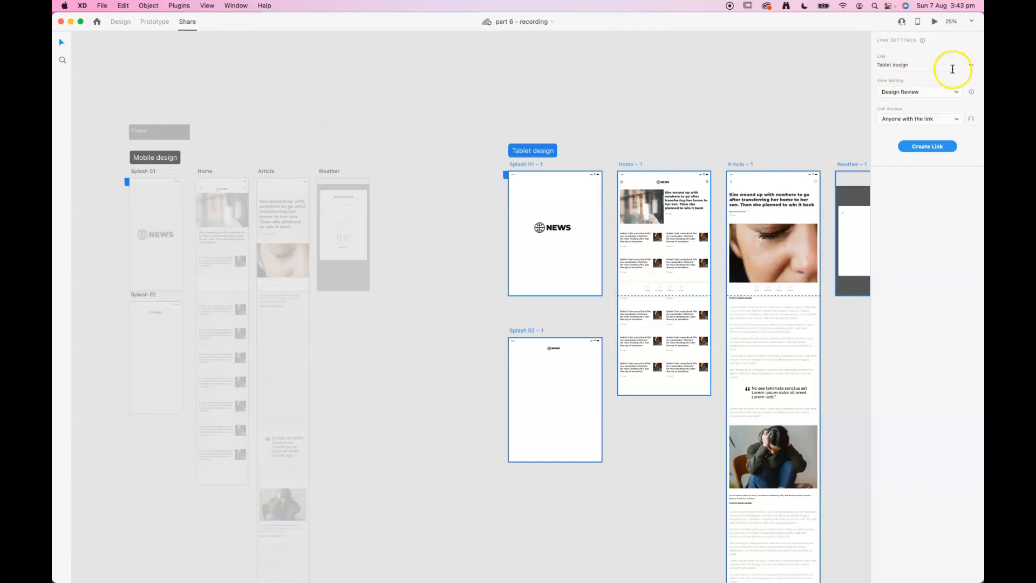
{"action": "left_click", "coordinate": [902, 63]}
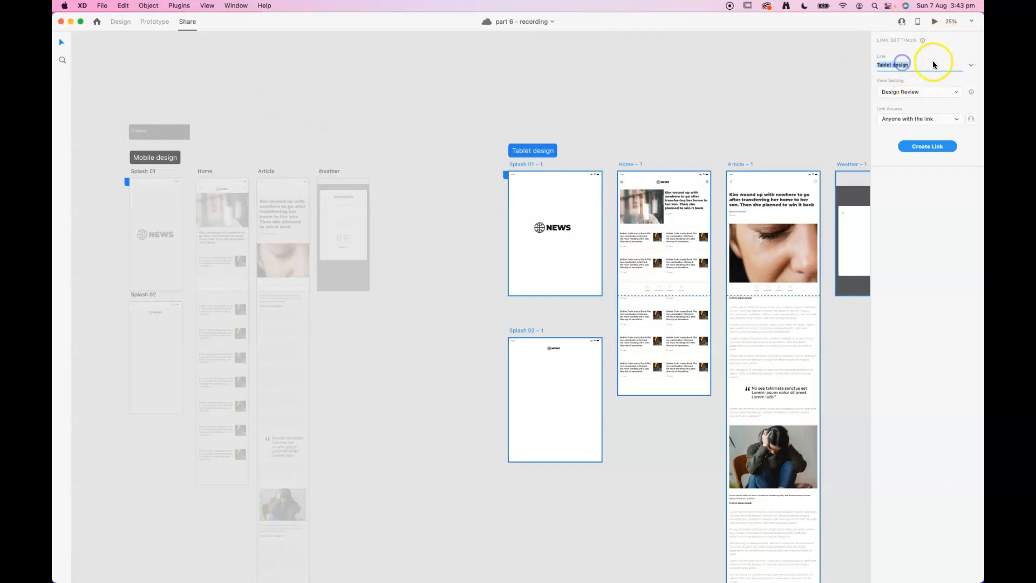
{"action": "left_click", "coordinate": [970, 65]}
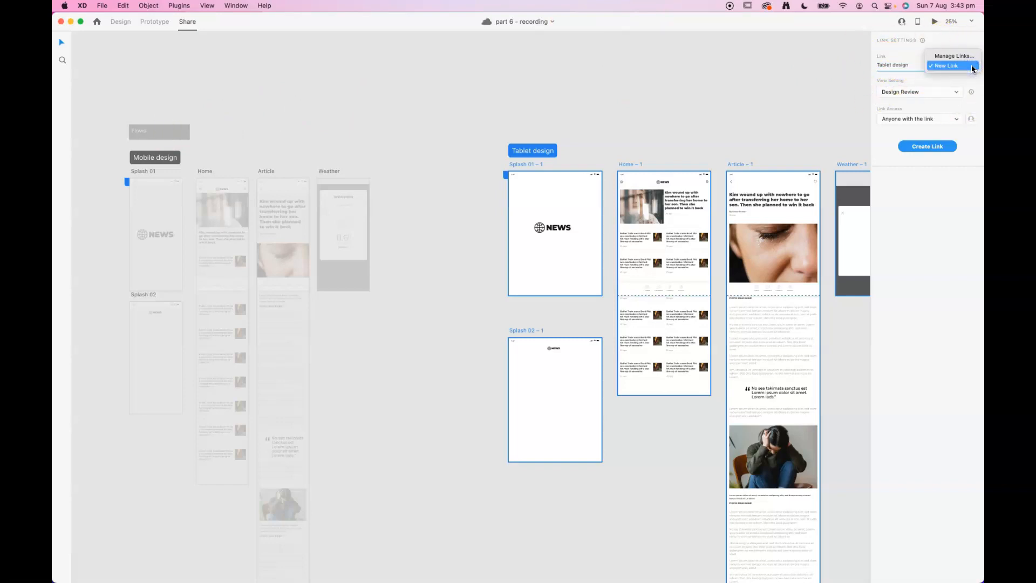
{"action": "left_click", "coordinate": [949, 65]}
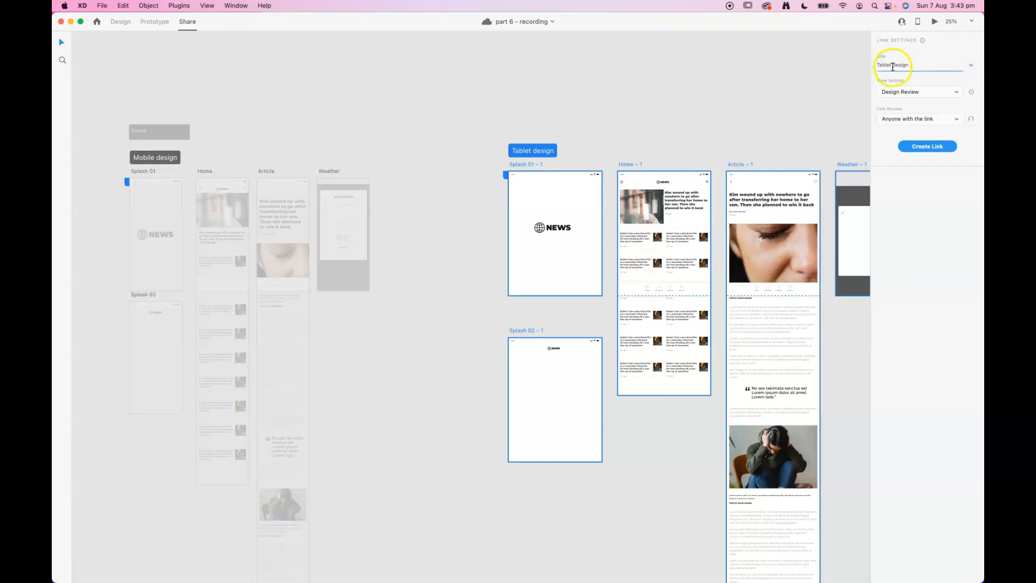
{"action": "left_click", "coordinate": [639, 95]}
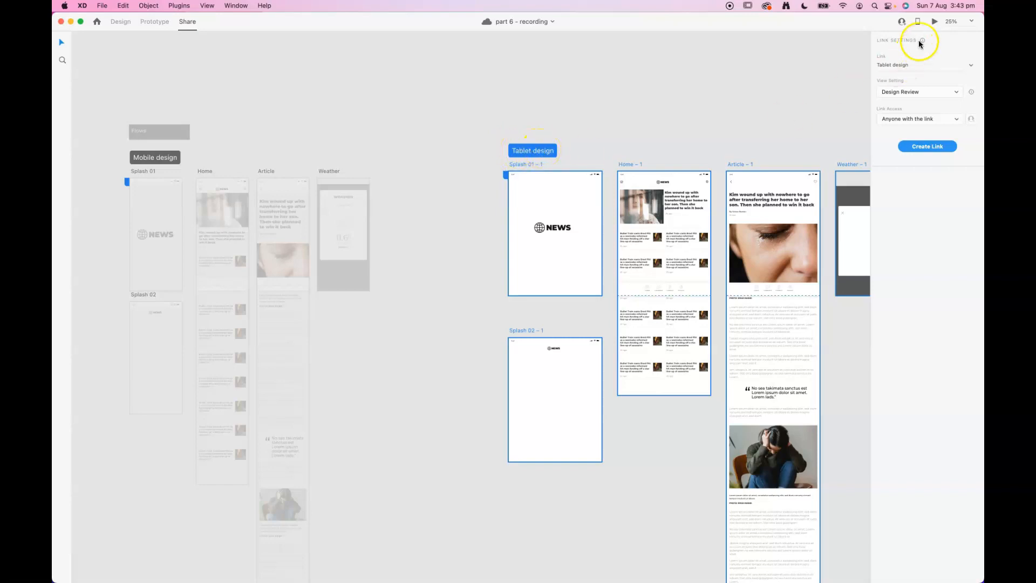
{"action": "left_click", "coordinate": [920, 147]}
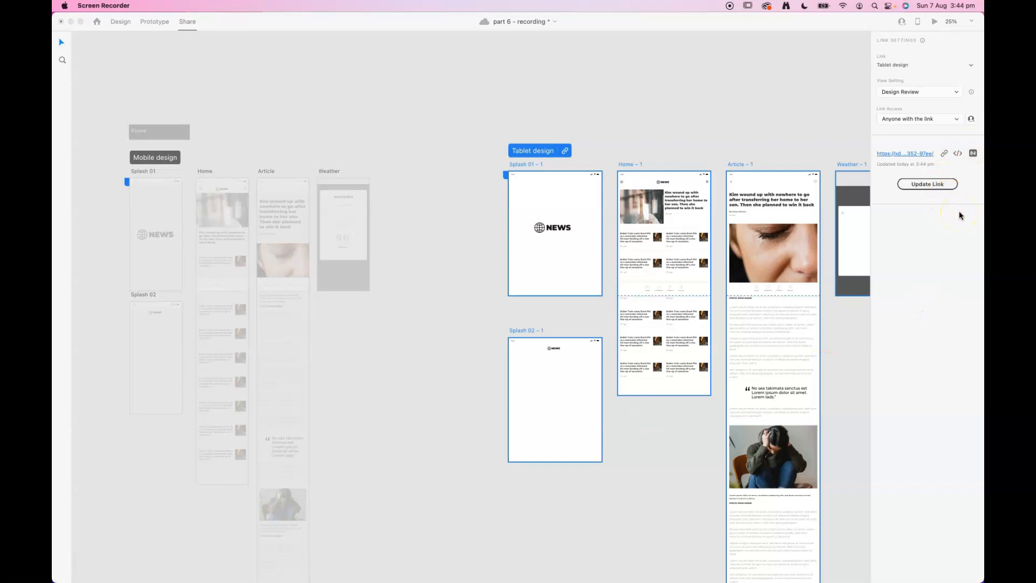
Copy the published Tablet design share link to the clipboard
{"action": "left_click", "coordinate": [944, 153]}
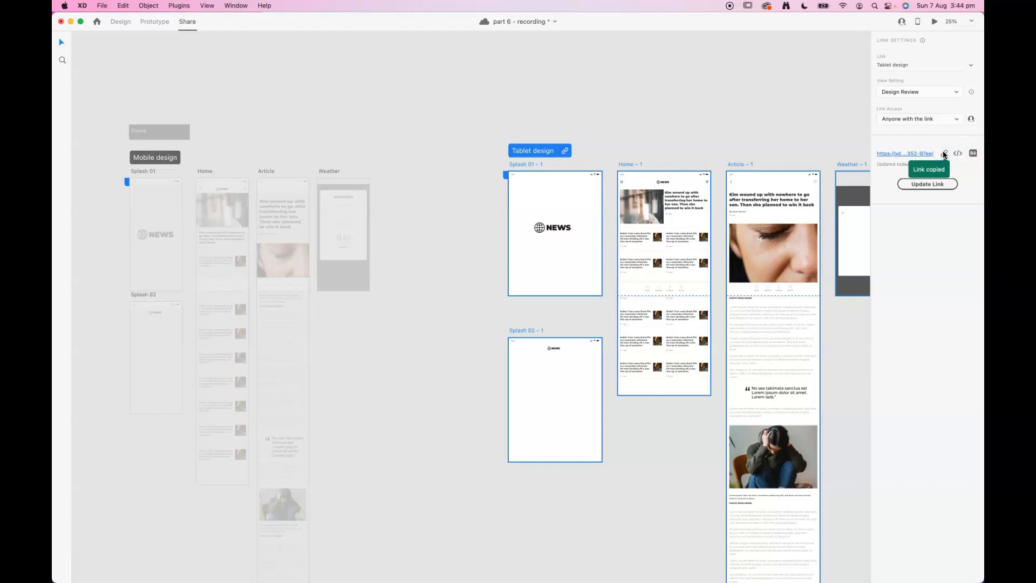
{"action": "key", "text": "super+Tab"}
{"action": "key", "text": "super+Tab"}
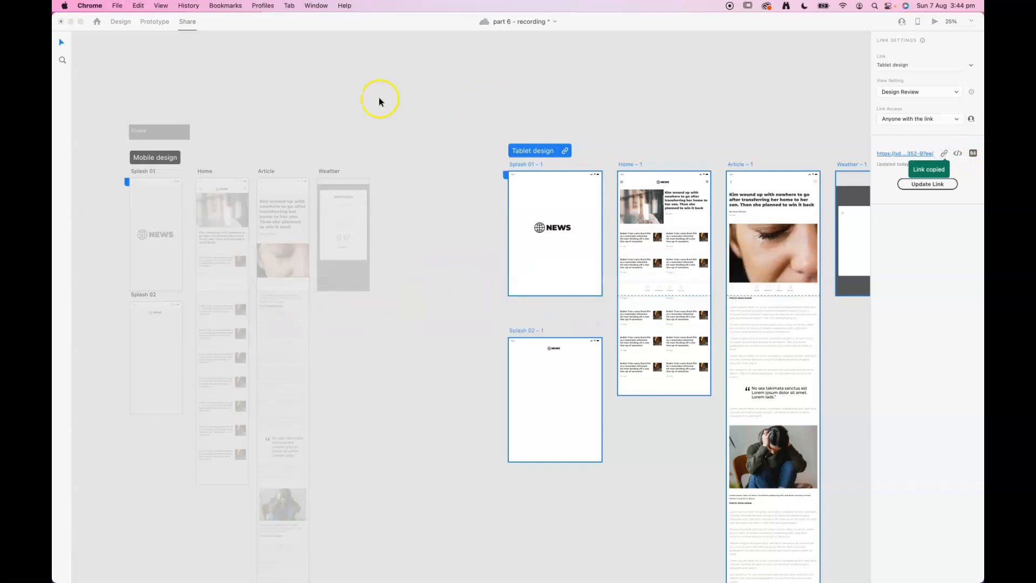
Load the Tablet design link in a new Chrome window and test article navigation
{"action": "key", "text": "super+n"}
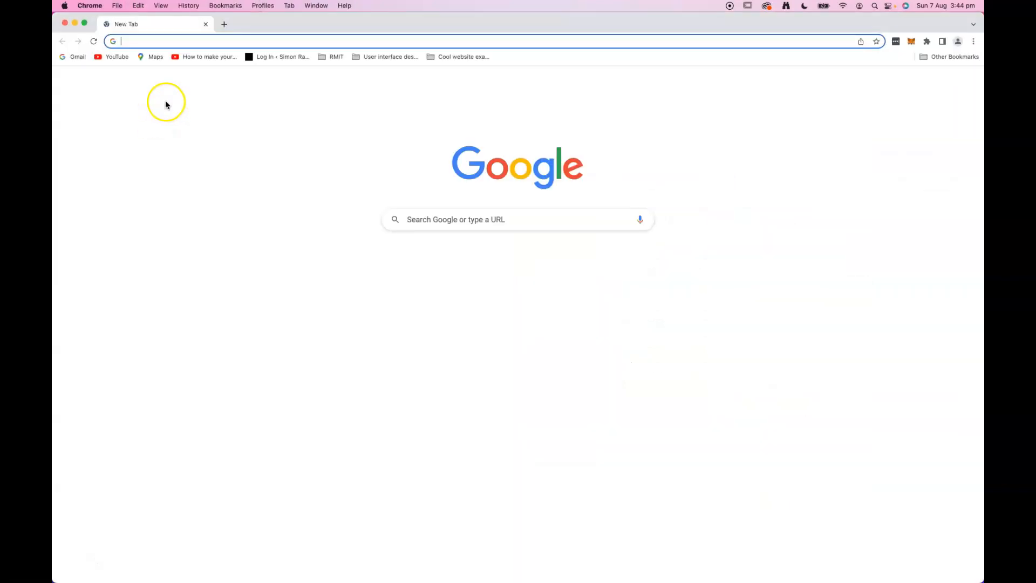
{"action": "type", "text": "https://xd.adobe.com/view/c2bd6399-4f77-41c5-bf2d-d6cd41e68352-97ee/"}
{"action": "key", "text": "Return"}
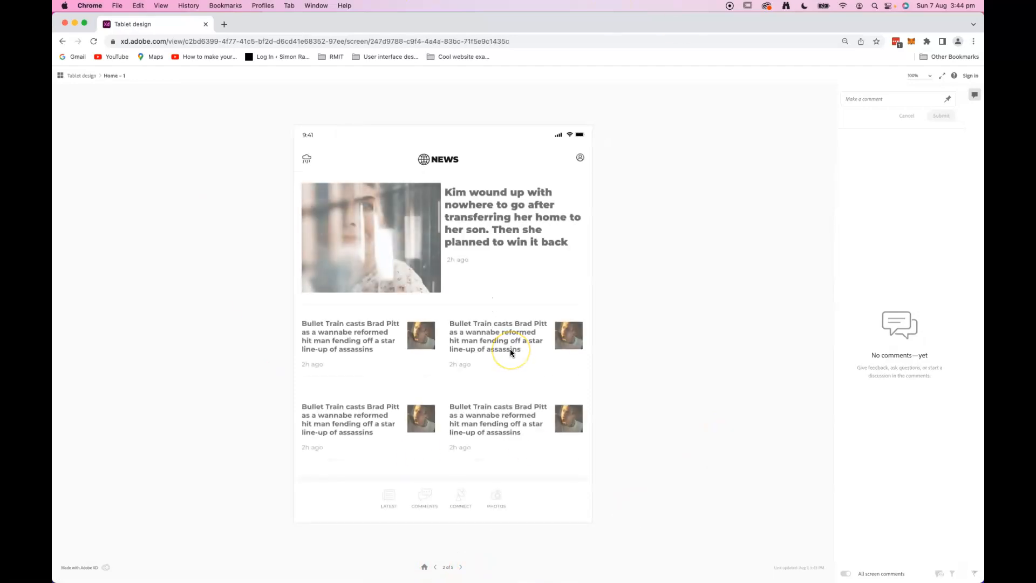
{"action": "left_click", "coordinate": [501, 220]}
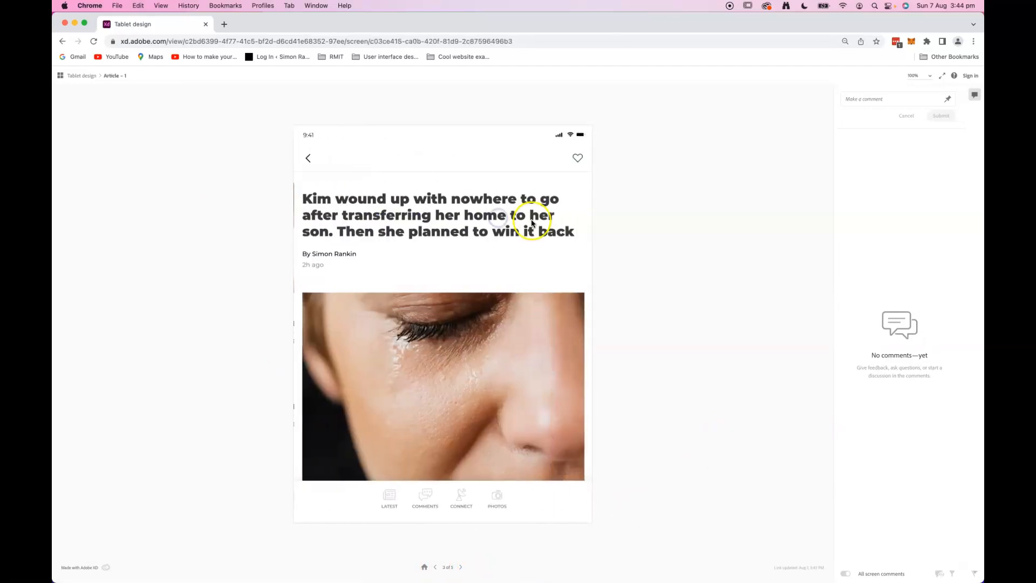
{"action": "left_click", "coordinate": [306, 158]}
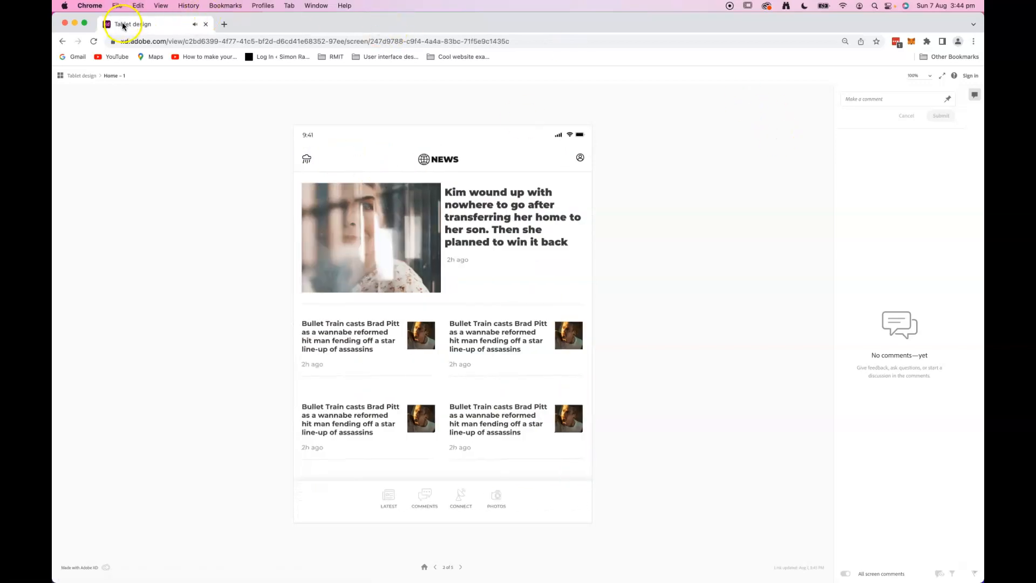
{"action": "key", "text": "super+Tab"}
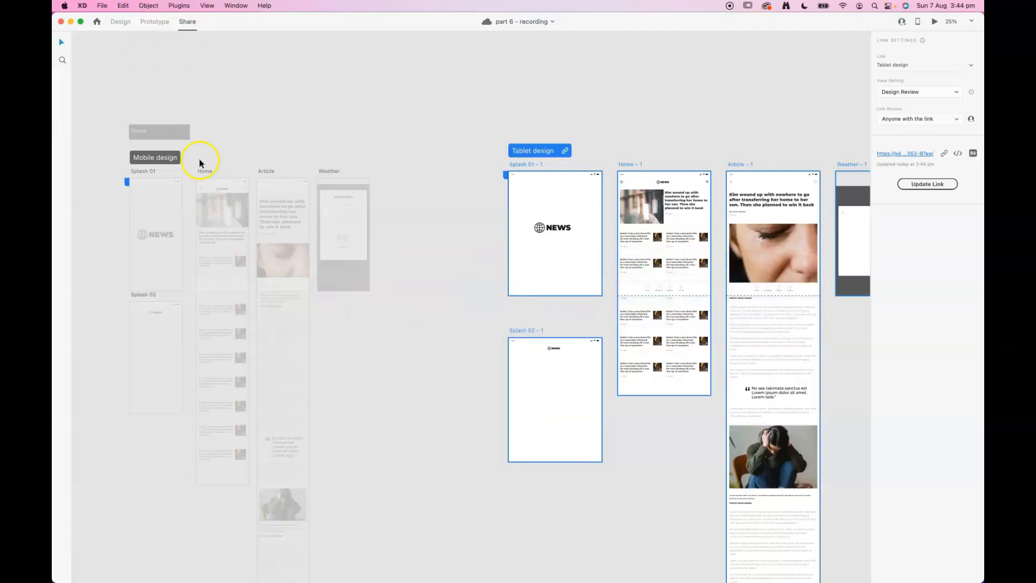
Create a Design Review link for the Mobile design flow
{"action": "left_click", "coordinate": [160, 159]}
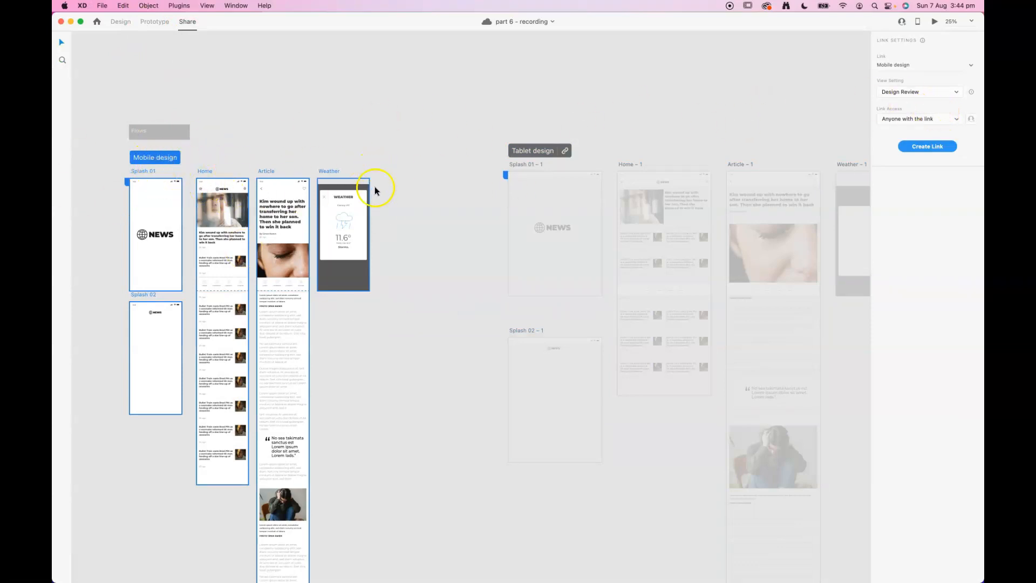
{"action": "left_click", "coordinate": [926, 146]}
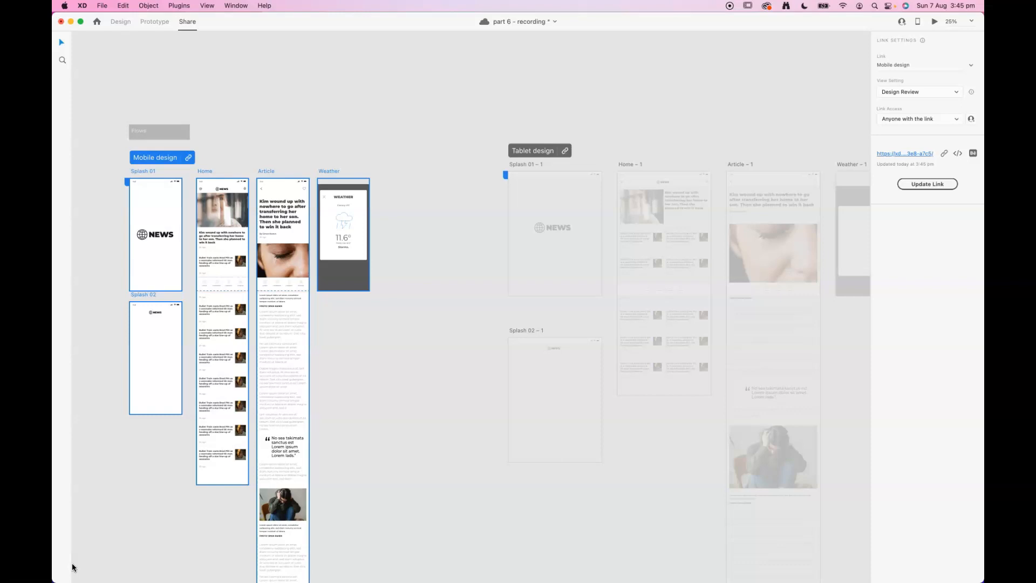
{"action": "left_click", "coordinate": [73, 566]}
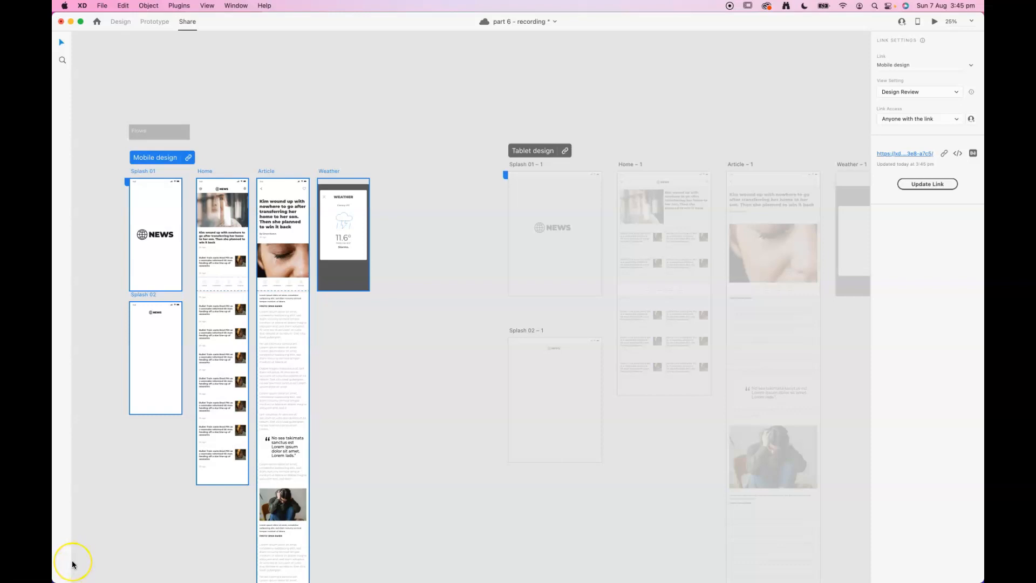